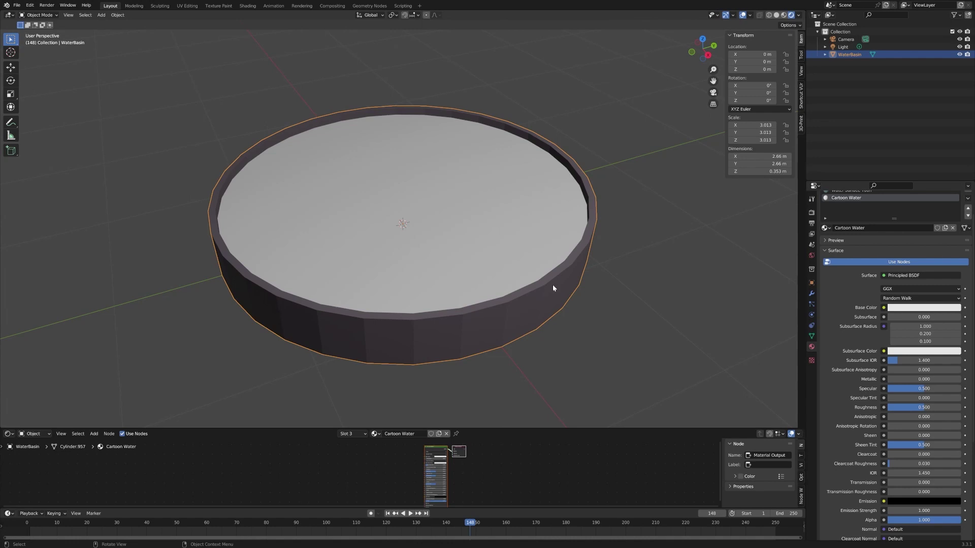
Add a Voronoi Texture node to the Cartoon Water material and place a duplicate of it directly below.
scroll(554, 284, down, 5)
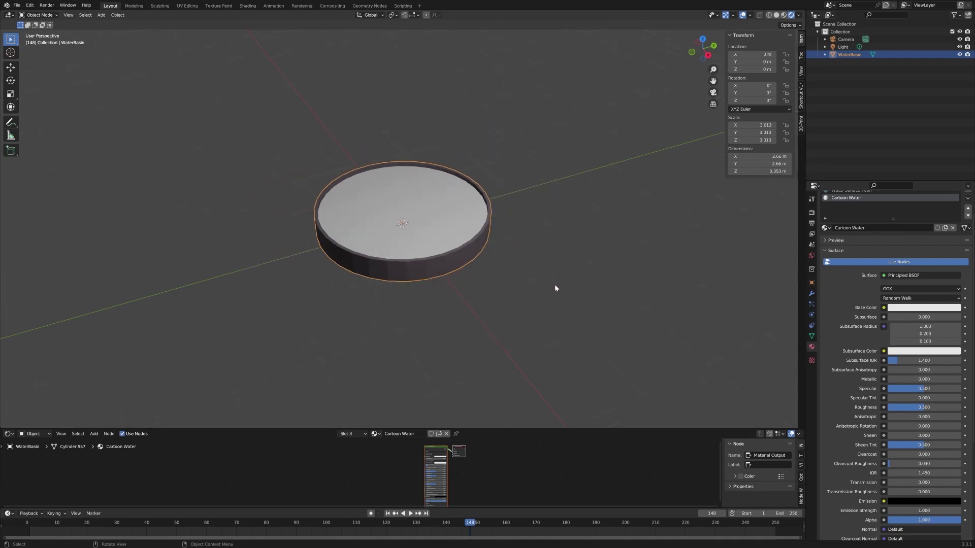
scroll(555, 285, up, 1)
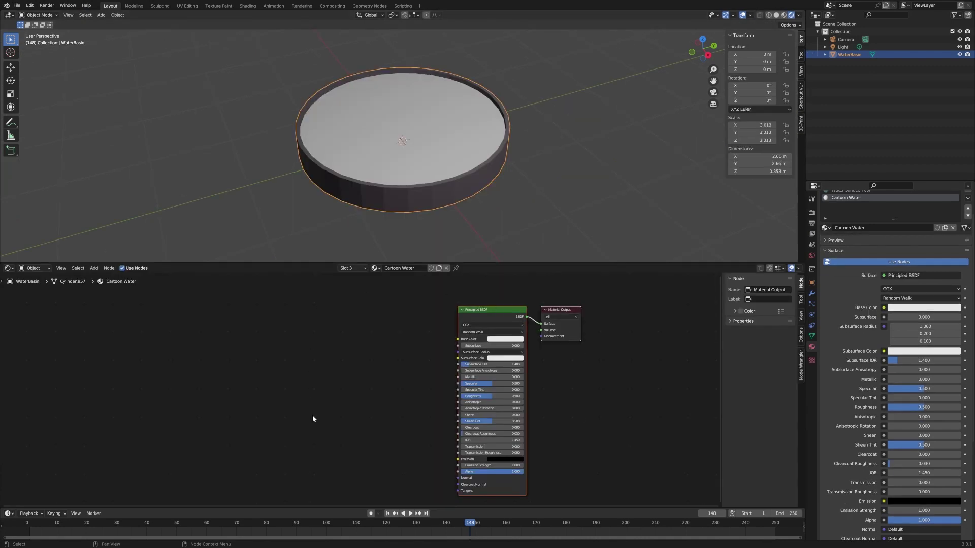
scroll(571, 441, up, 1)
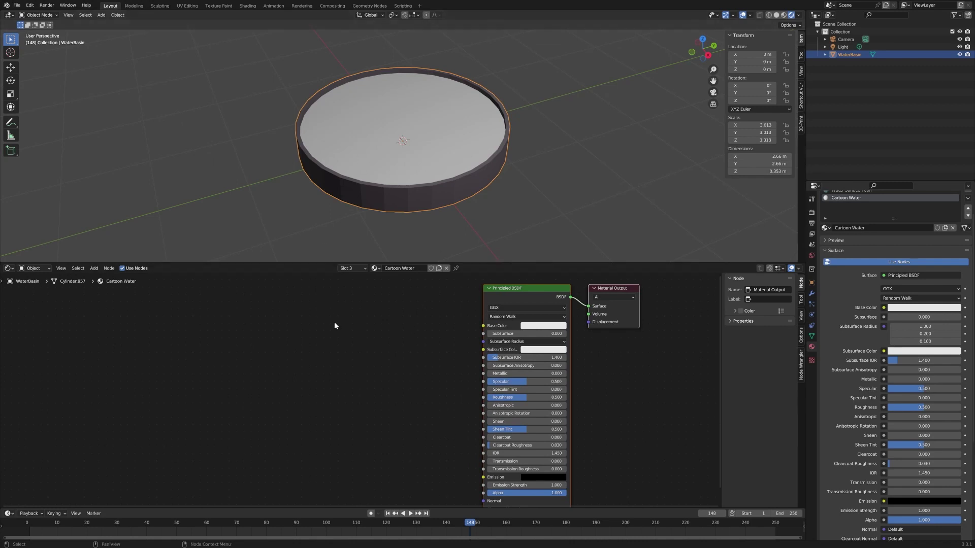
click(93, 268)
mouse_move(100, 312)
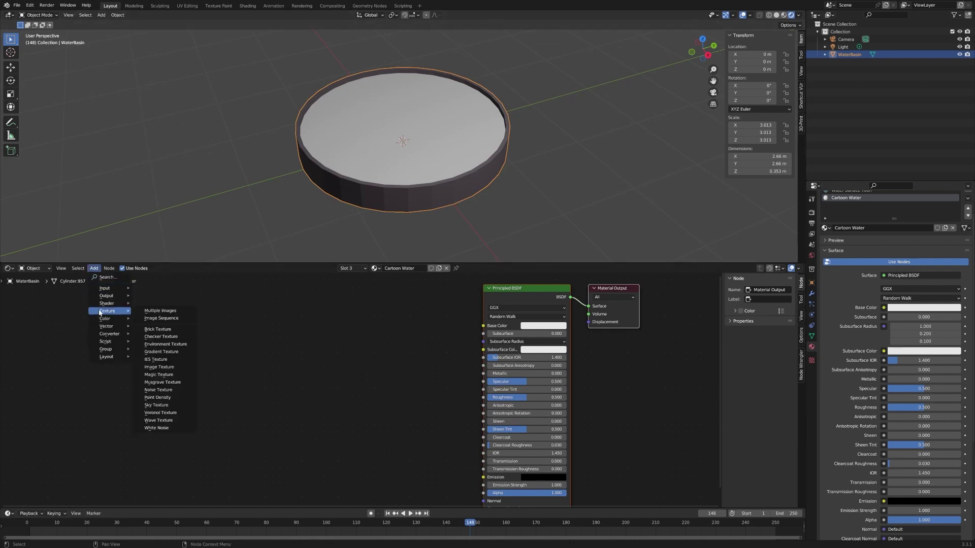
click(176, 414)
click(189, 311)
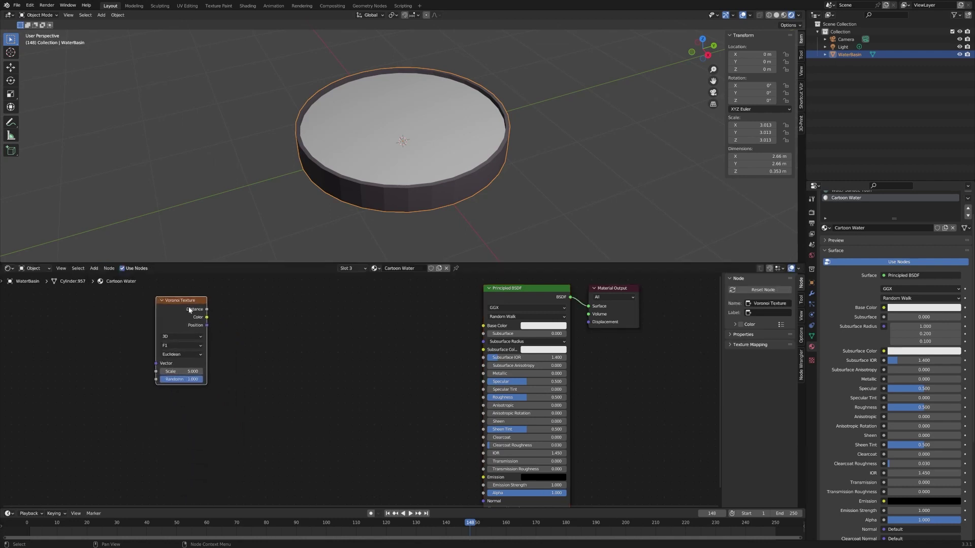
key(shift+d)
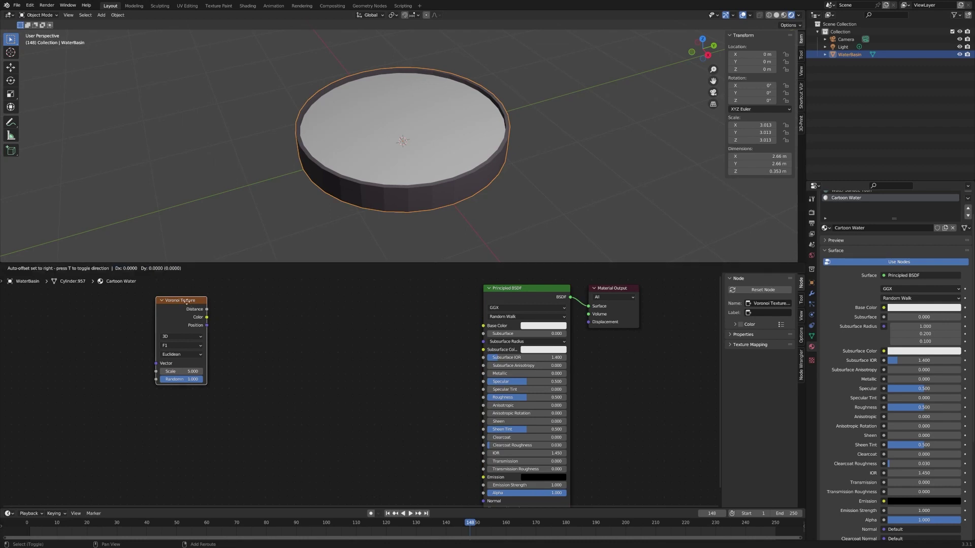
click(186, 413)
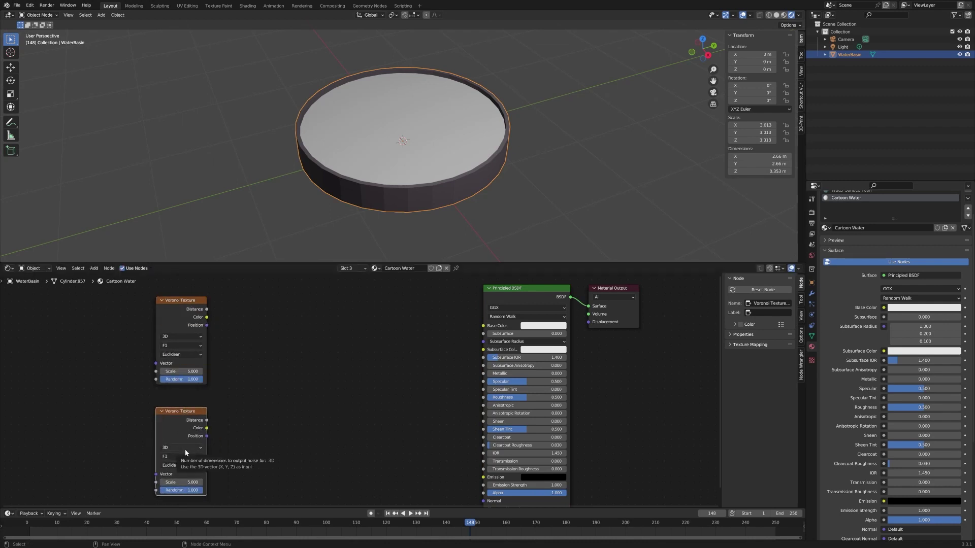
Set both Voronoi Texture nodes to 4D and change the lower one's feature output to Smooth F1.
click(191, 337)
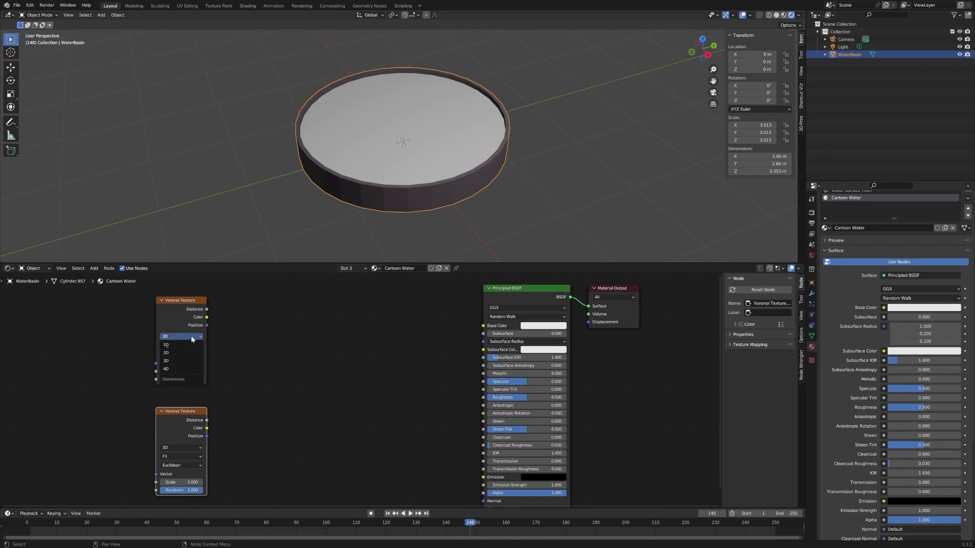
click(186, 369)
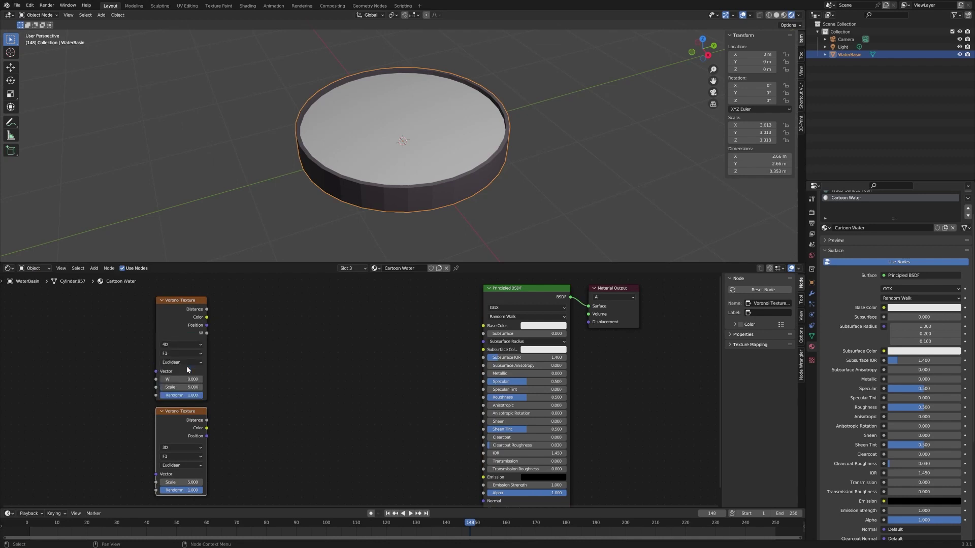
click(185, 448)
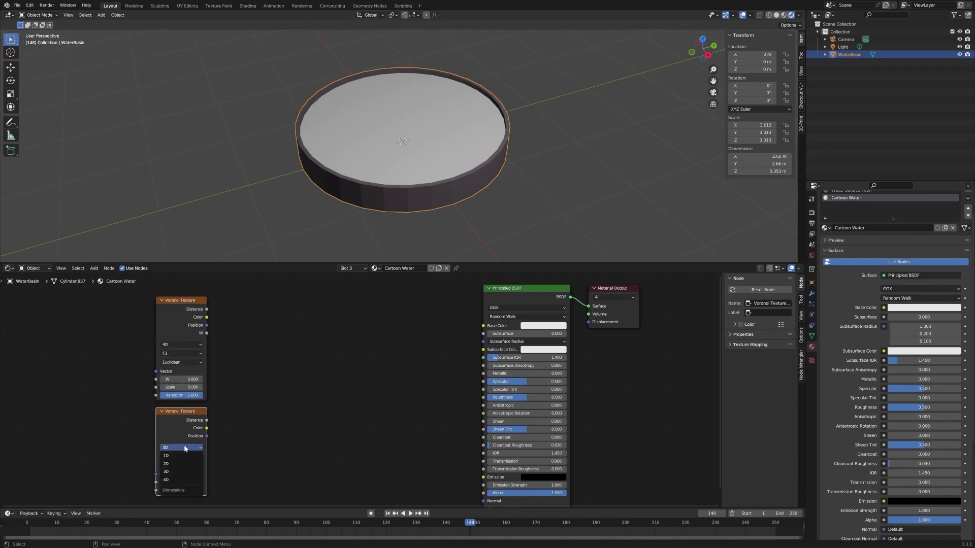
click(179, 481)
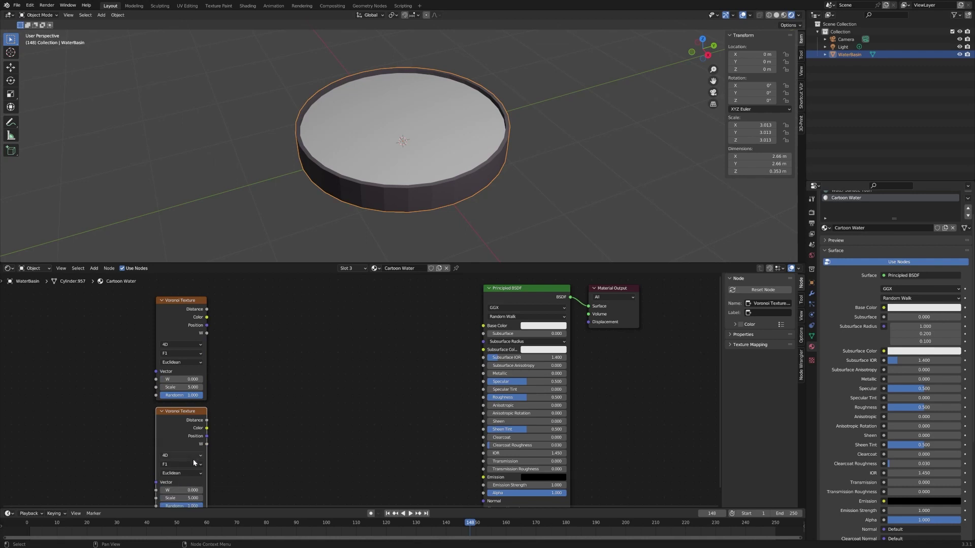
click(196, 464)
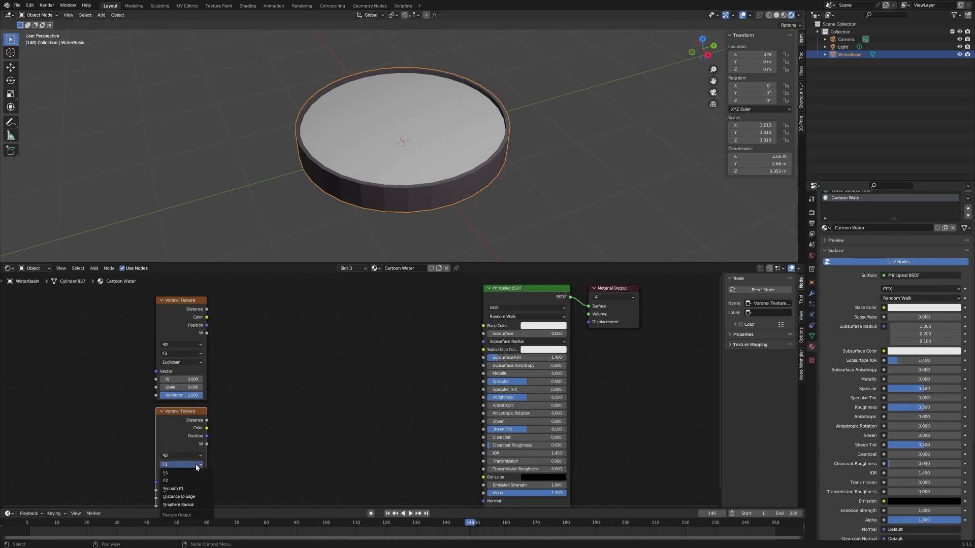
click(195, 489)
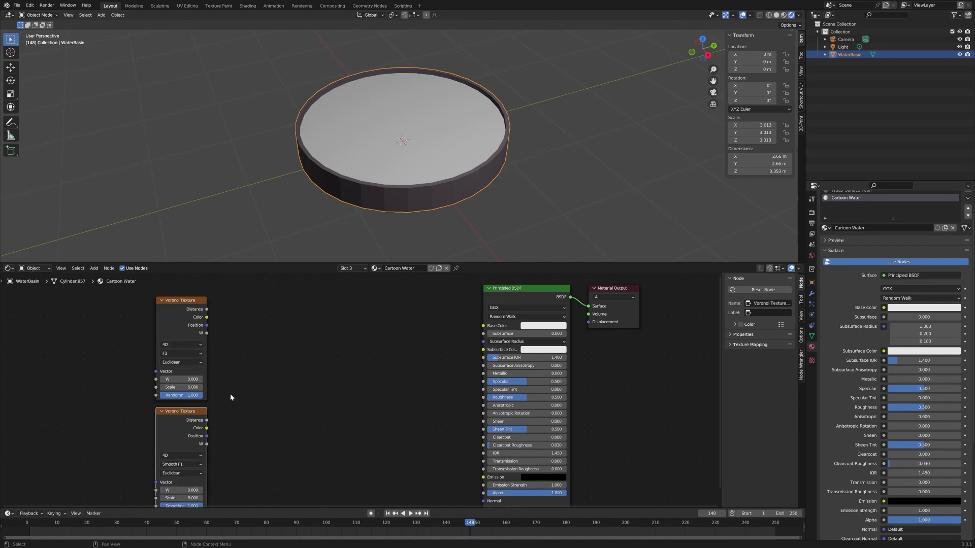
Add a Math node between the Voronoi textures and the Principled BSDF and set its operation to Subtract.
click(94, 268)
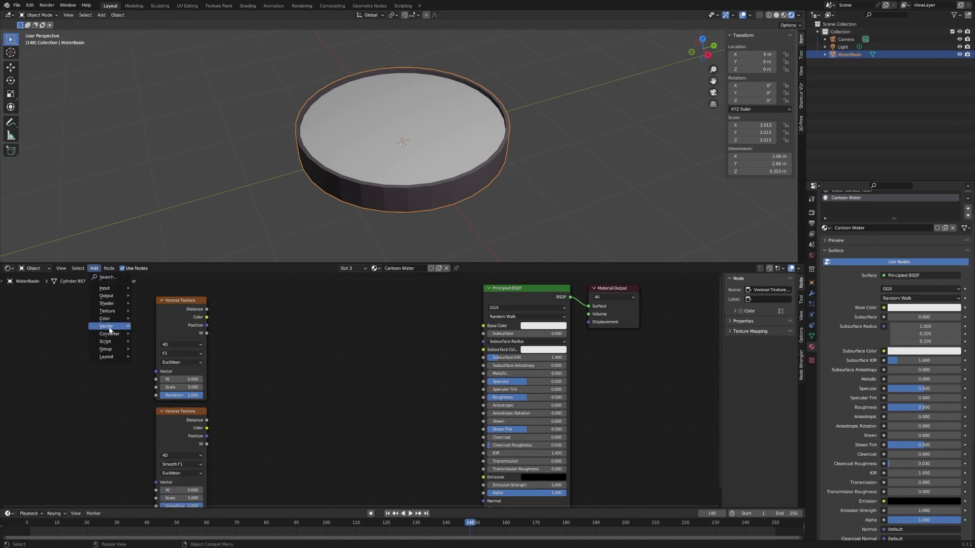
mouse_move(115, 336)
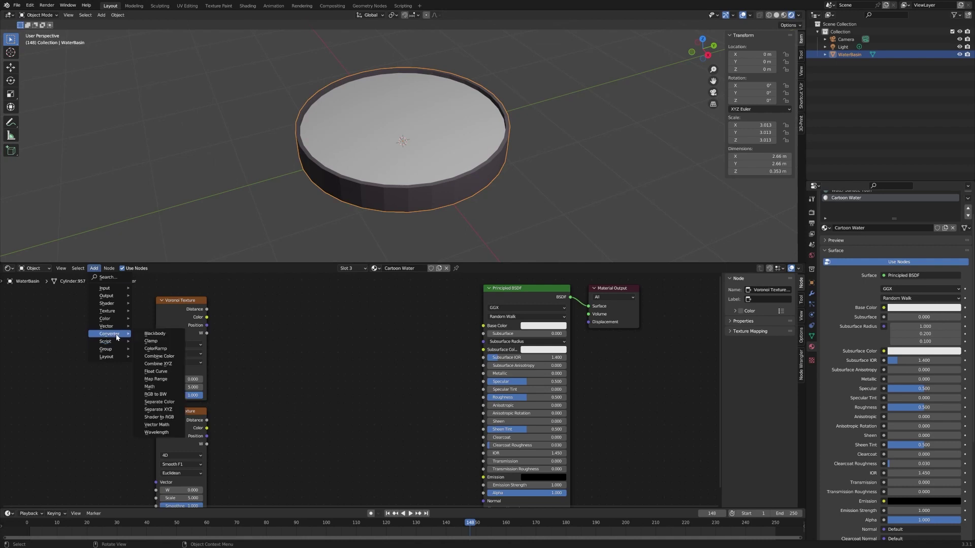
click(159, 387)
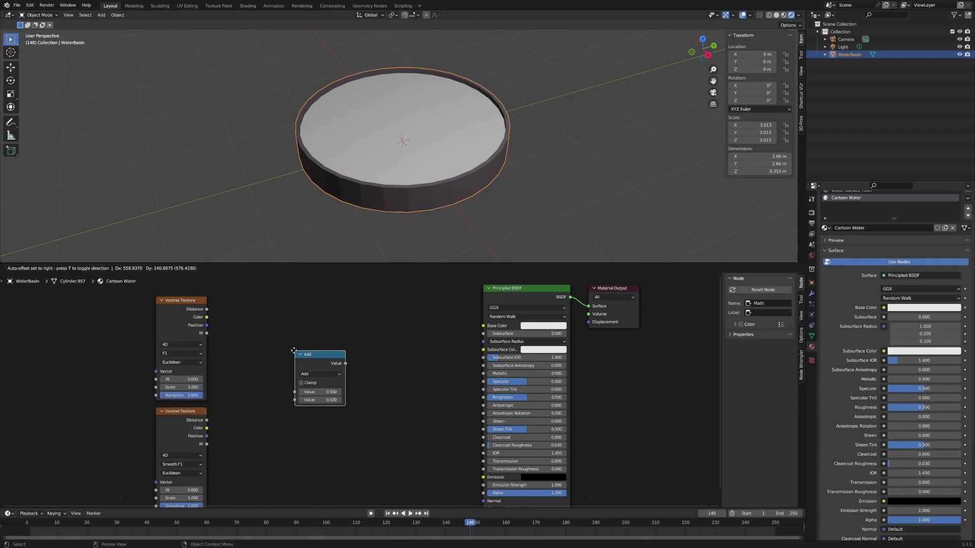
click(294, 354)
click(307, 370)
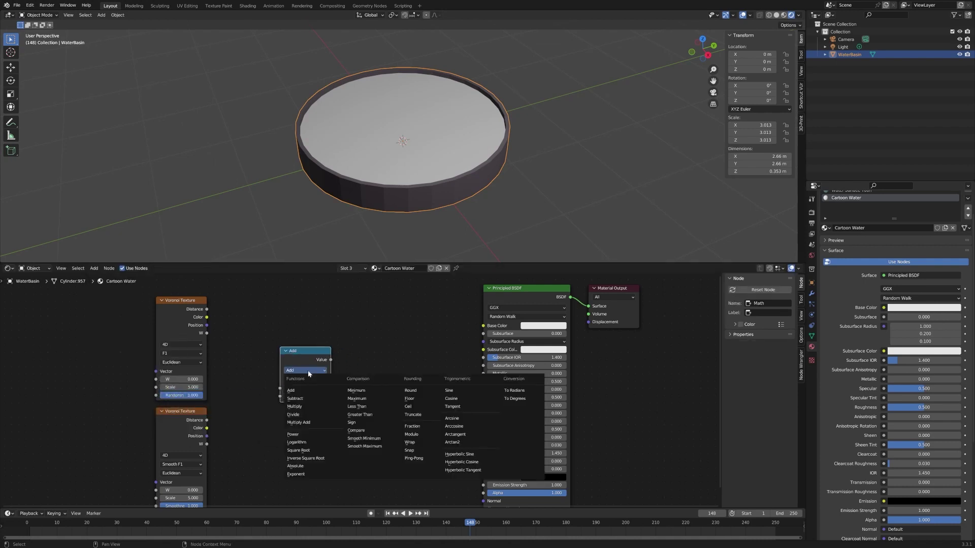
click(308, 399)
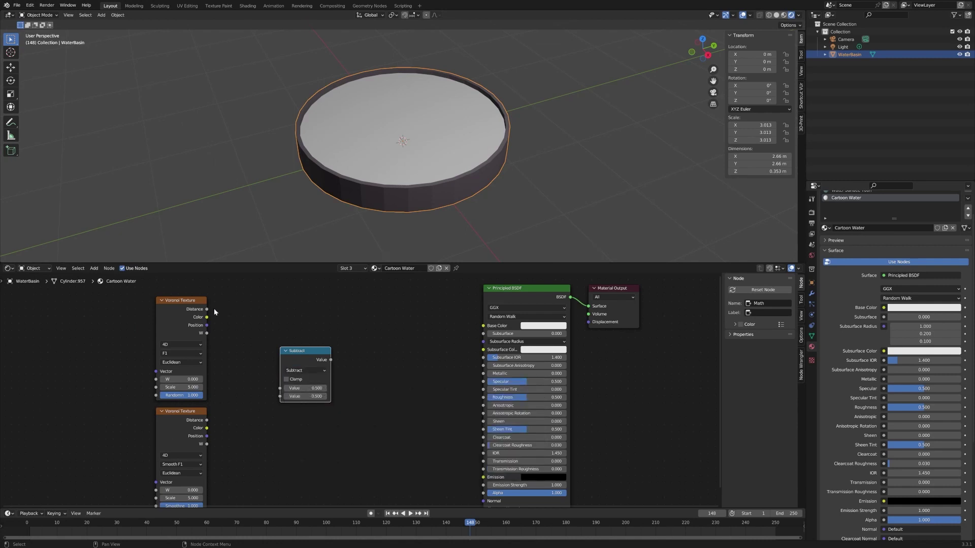
Connect the upper Voronoi's Distance to the Subtract node's first value and the lower Voronoi's Distance to its second value.
drag(207, 310, 281, 388)
drag(207, 420, 217, 418)
drag(274, 402, 280, 397)
Add a ColorRamp node after the Subtract node and feed the Subtract result into its Fac input.
click(93, 268)
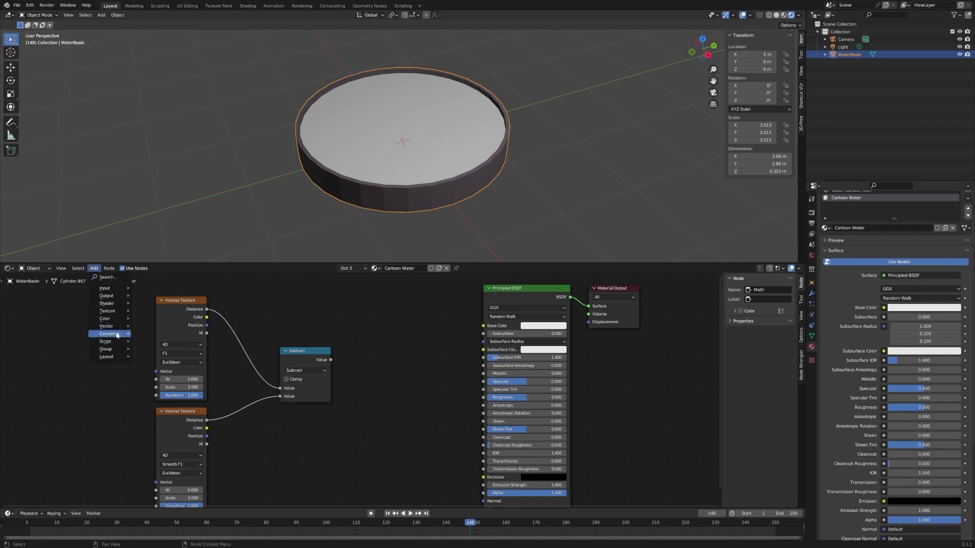
mouse_move(112, 333)
click(156, 349)
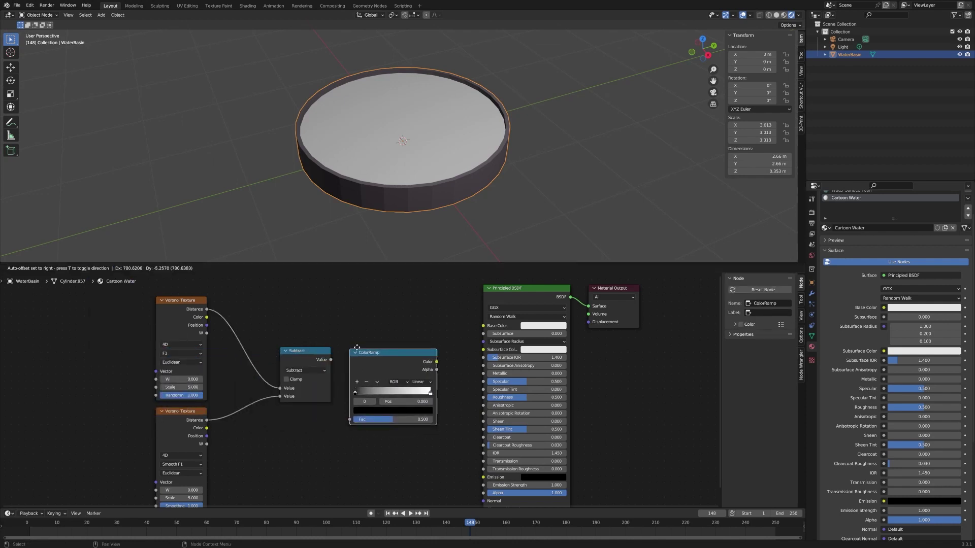
click(347, 348)
drag(331, 361, 347, 417)
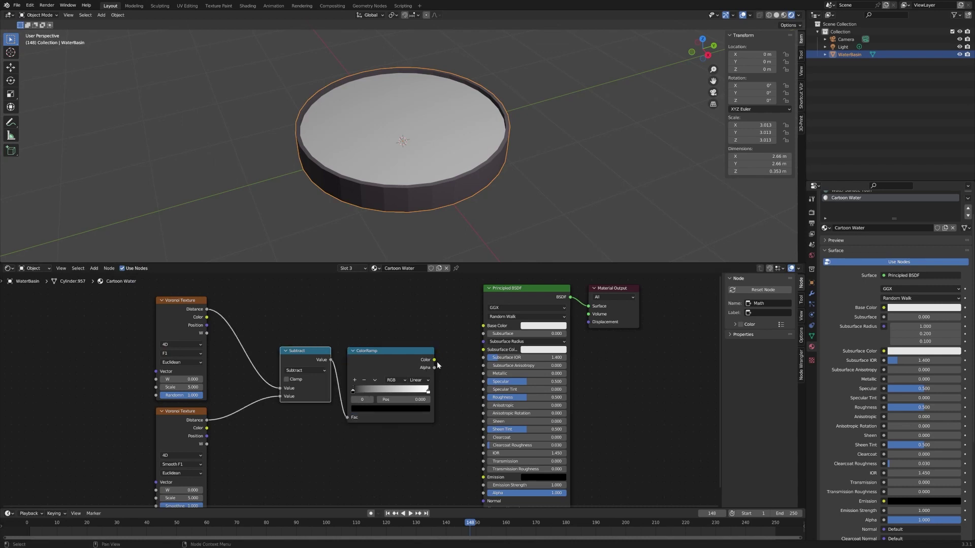
Connect the ColorRamp's Color to the Principled BSDF's Emission and set the Emission Strength to 2.5.
drag(435, 360, 483, 479)
scroll(483, 479, down, 1)
click(474, 472)
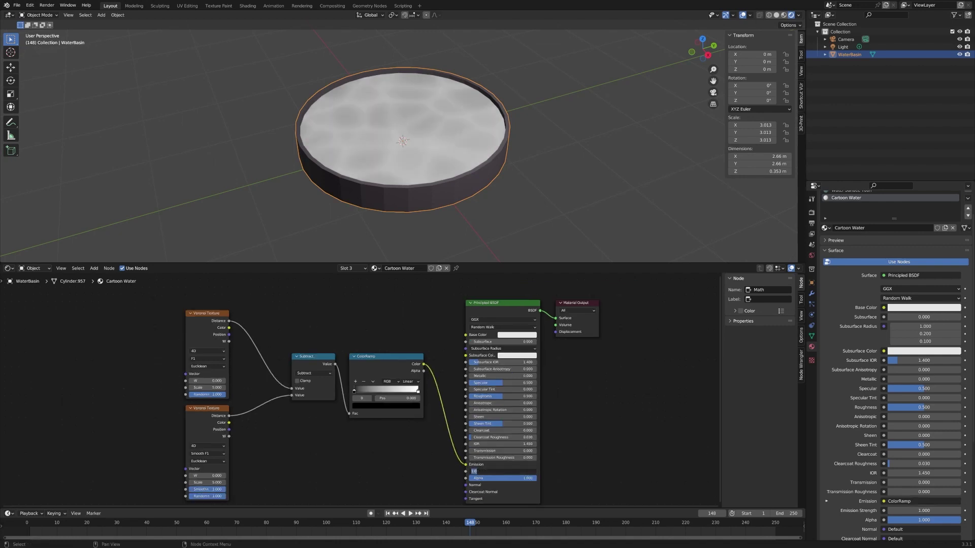
text(2.5)
key(Return)
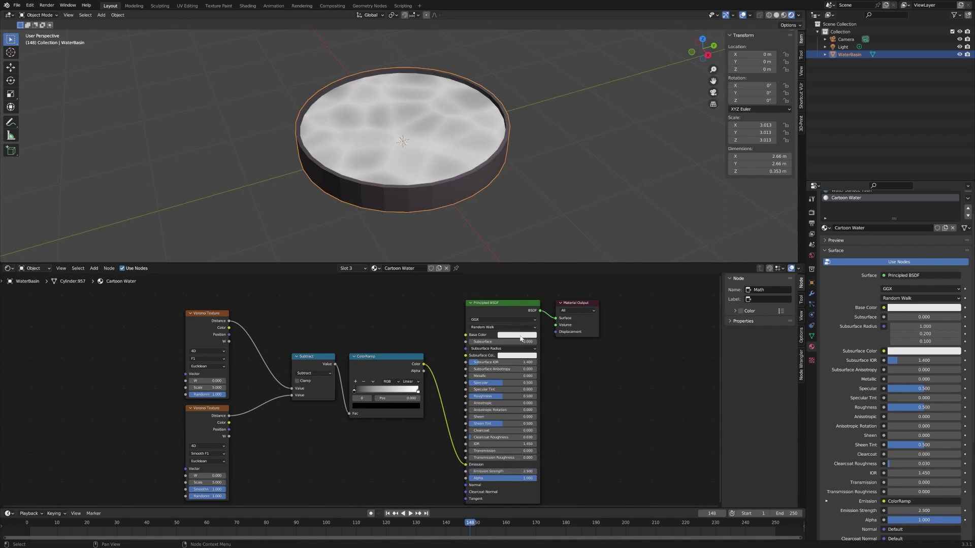
Change the Principled BSDF's Base Color to a bright turquoise and set its Alpha to 0.5.
click(520, 337)
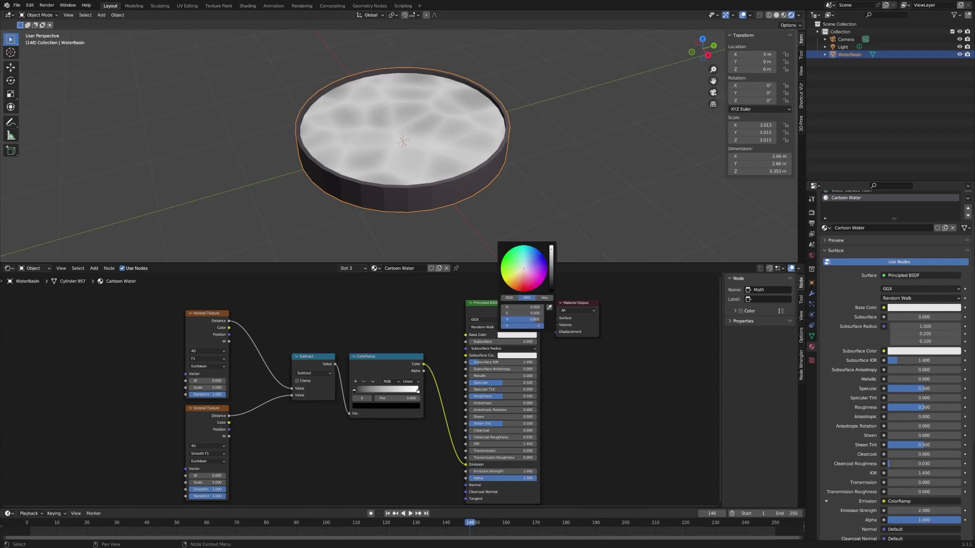
drag(524, 255, 524, 248)
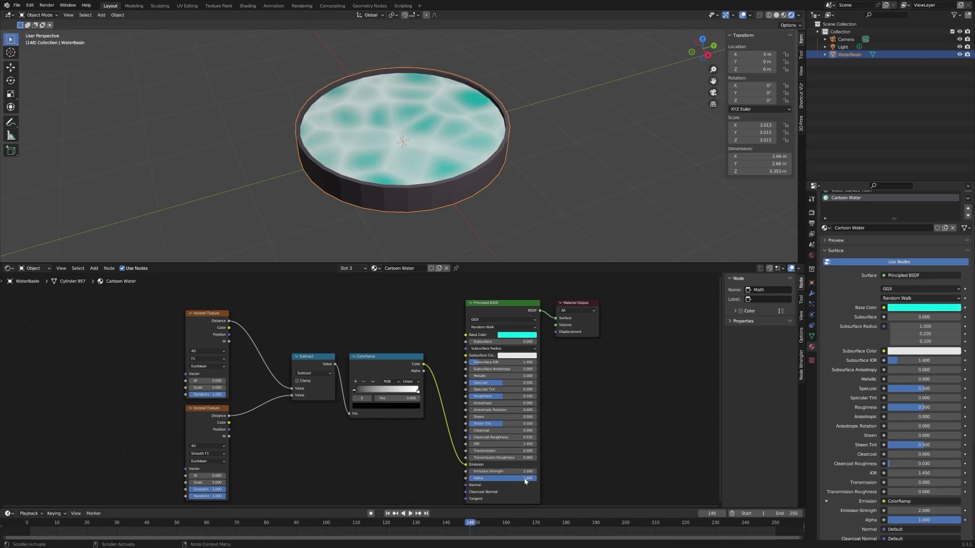
double_click(503, 478)
key(BackSpace)
text(.5)
key(Return)
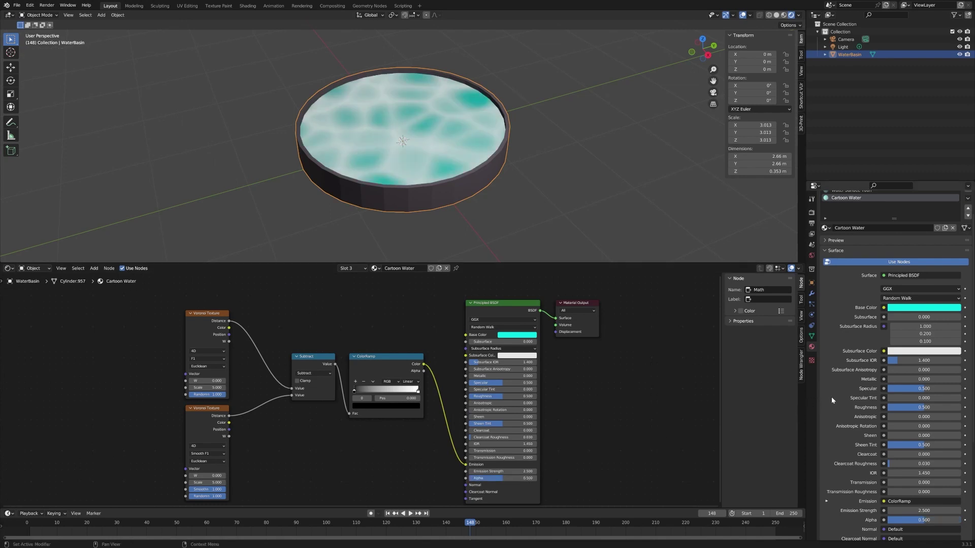
Set the material's Blend Mode to Alpha Blend and its Shadow Mode to None.
scroll(836, 400, down, 2)
scroll(837, 400, down, 5)
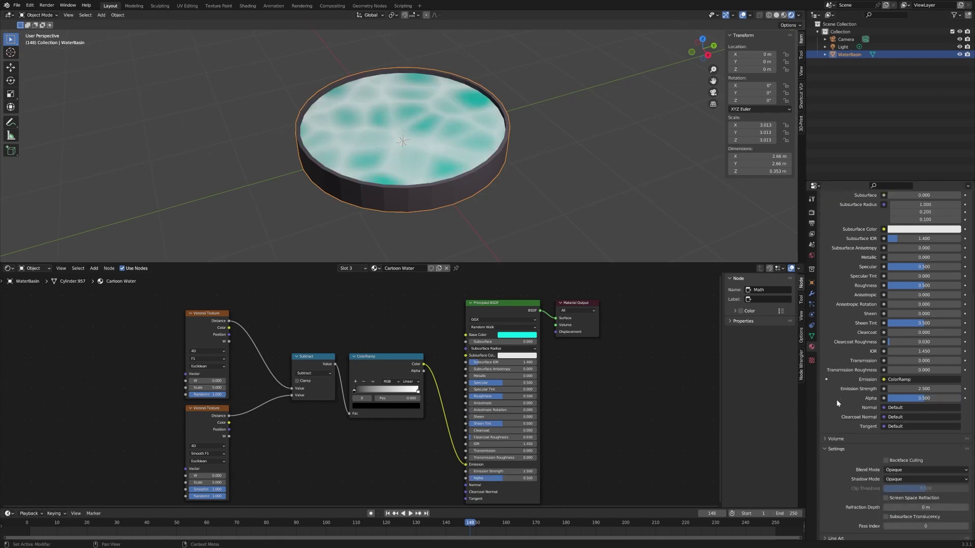
click(901, 446)
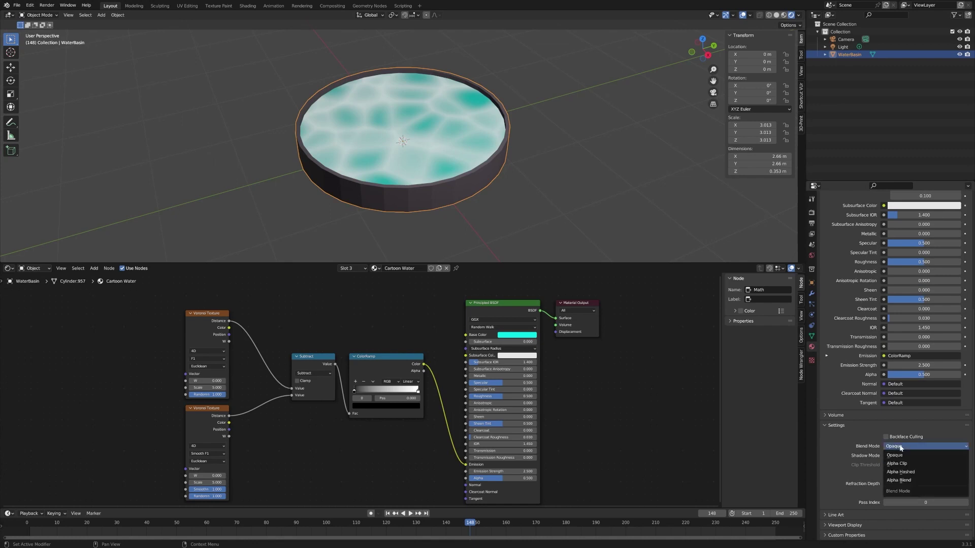
click(902, 481)
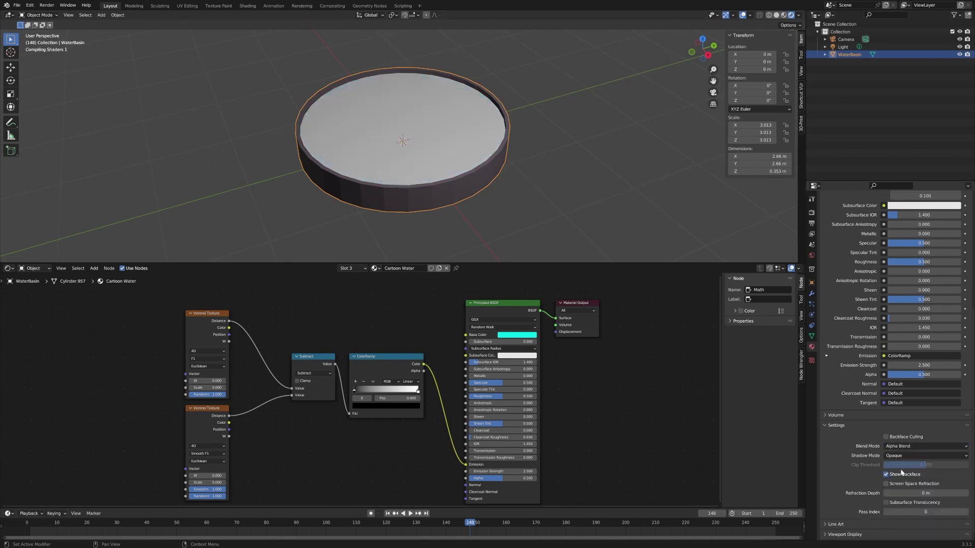
click(901, 456)
click(901, 456)
click(892, 464)
Enable Backface Culling for the material and lower the Principled BSDF's Specular to about 0.221.
scroll(887, 432, down, 1)
click(887, 429)
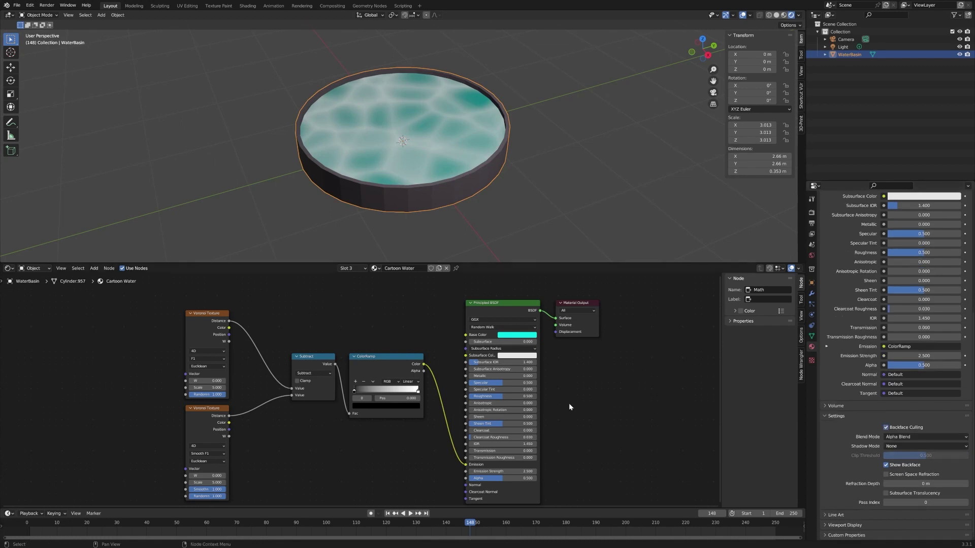
drag(506, 382, 492, 382)
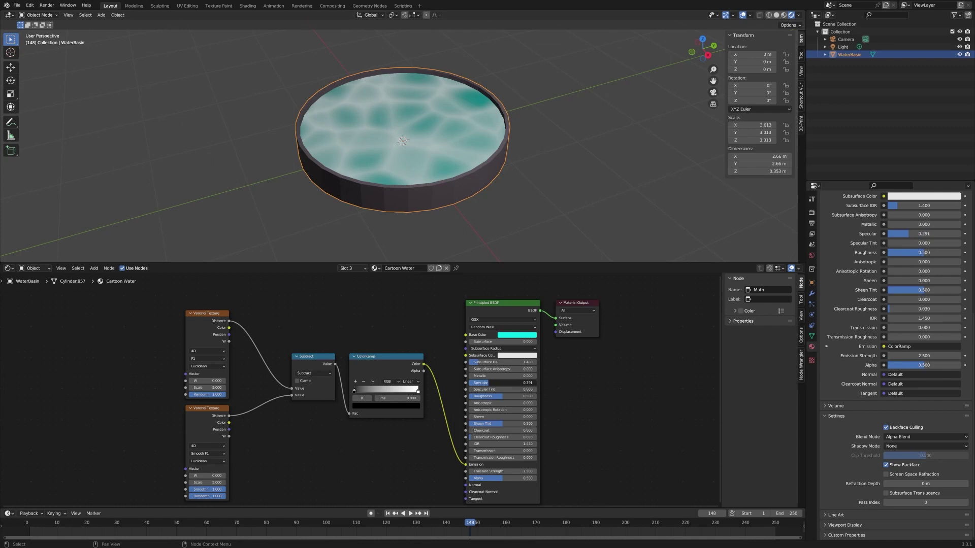
Add a Value node before the Voronoi textures and connect it to the upper Voronoi's Scale input.
click(94, 268)
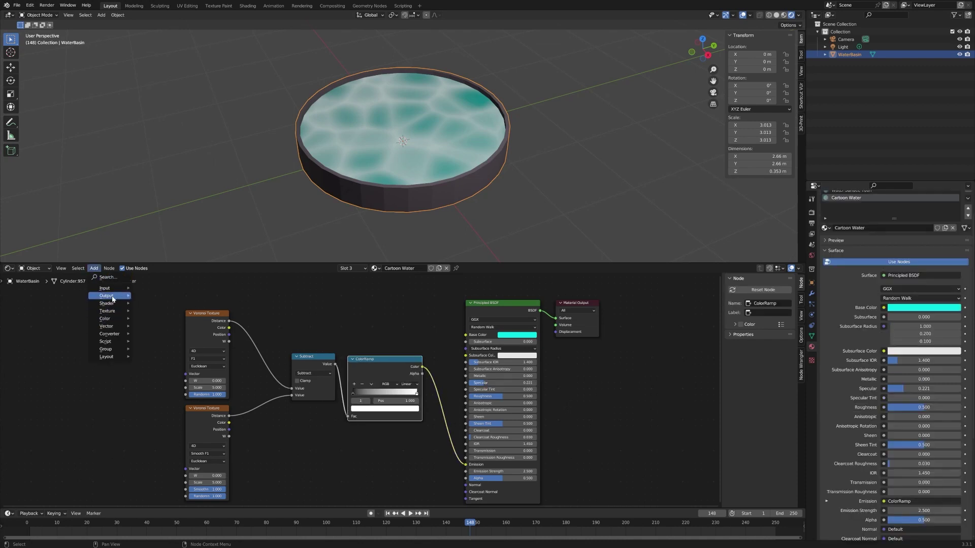
mouse_move(107, 287)
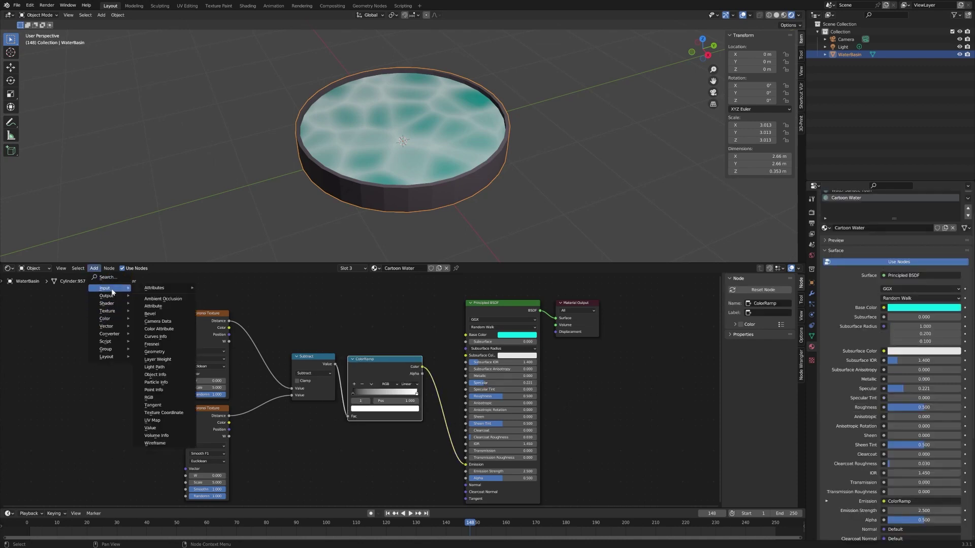
click(151, 428)
click(64, 406)
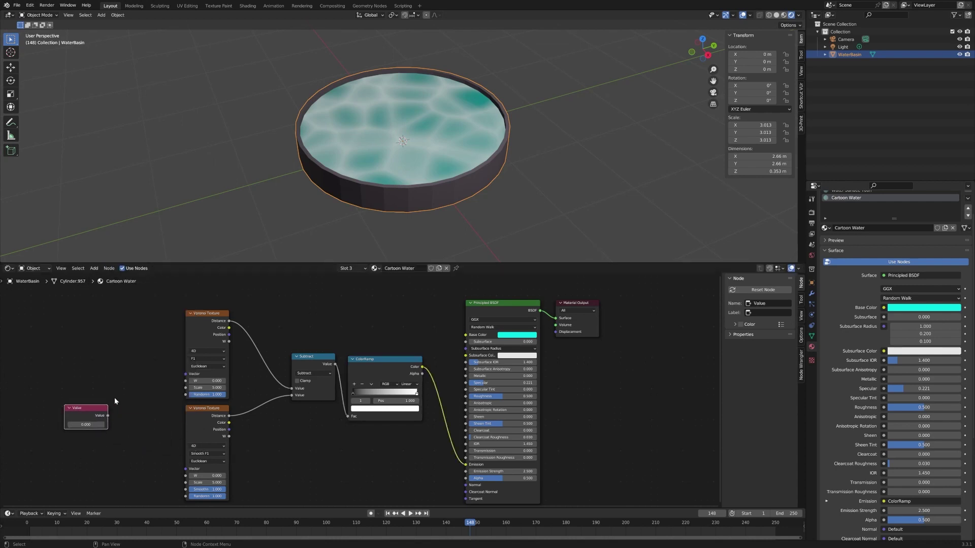
drag(108, 416, 186, 390)
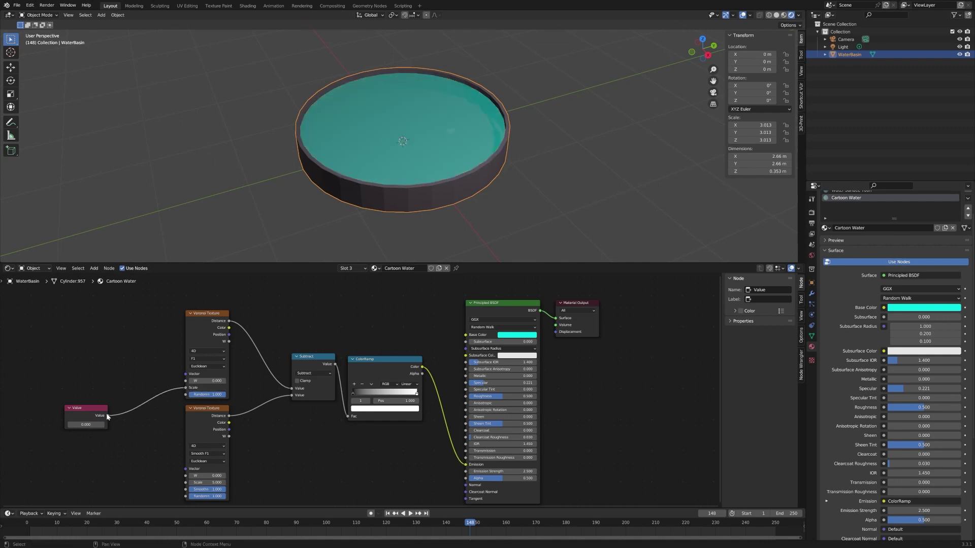
Connect the Value node to the lower Voronoi texture's Scale input as well and set its value to 12.
drag(107, 416, 186, 482)
click(104, 425)
text(12)
key(Return)
scroll(158, 388, up, 1)
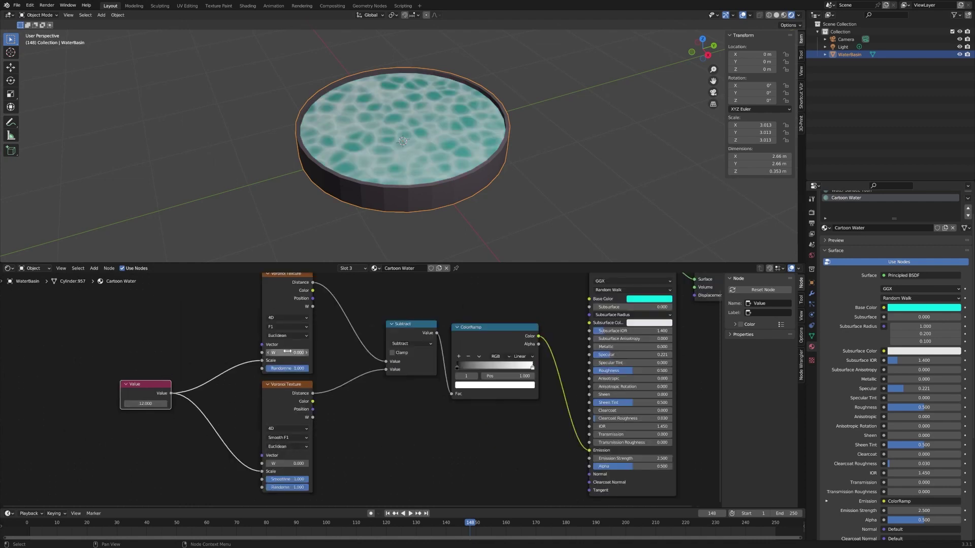
Duplicate the Value node above the original and connect the copy to the W inputs of both Voronoi textures.
drag(148, 393, 130, 432)
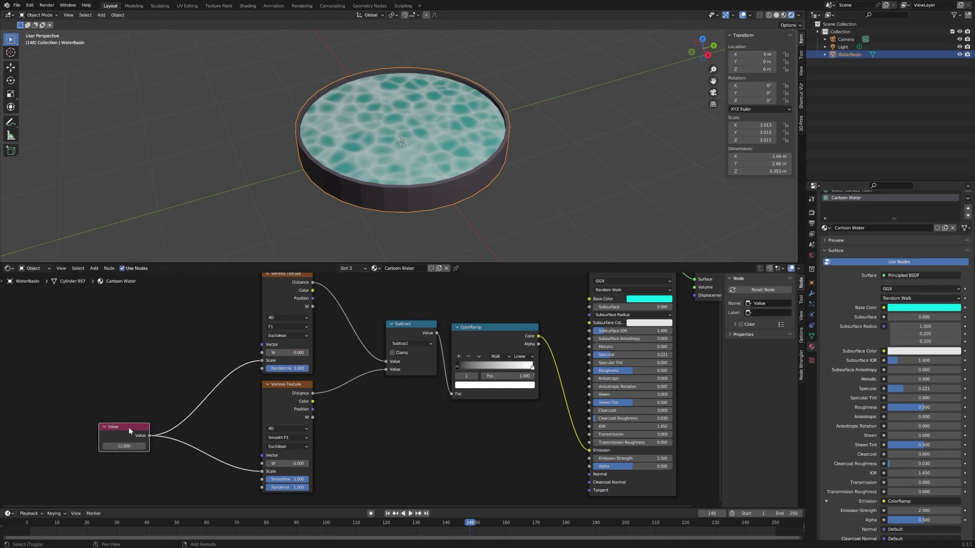
key(shift+d)
click(127, 372)
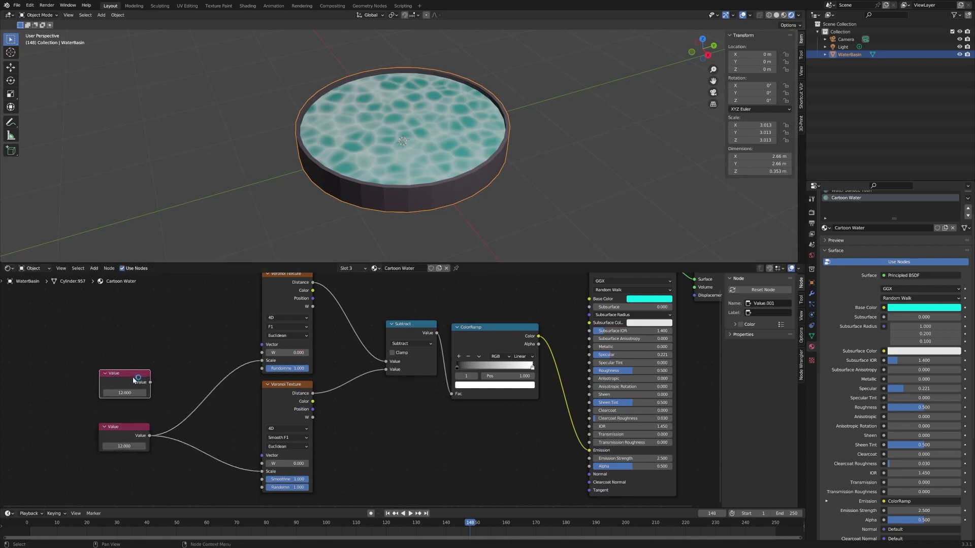
drag(150, 382, 262, 353)
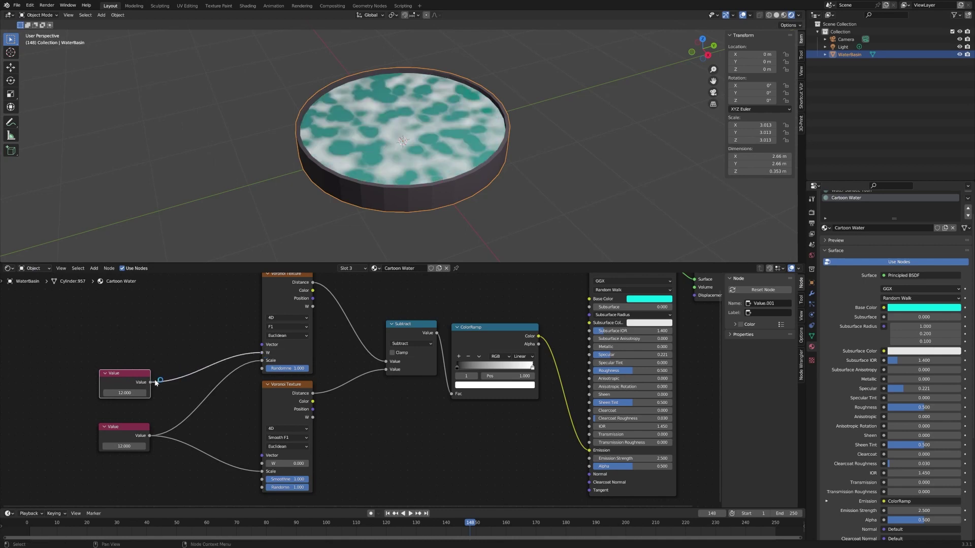
drag(150, 383, 262, 463)
Set the duplicated Value node to 0 and move it higher, farther from the scale Value node.
click(125, 393)
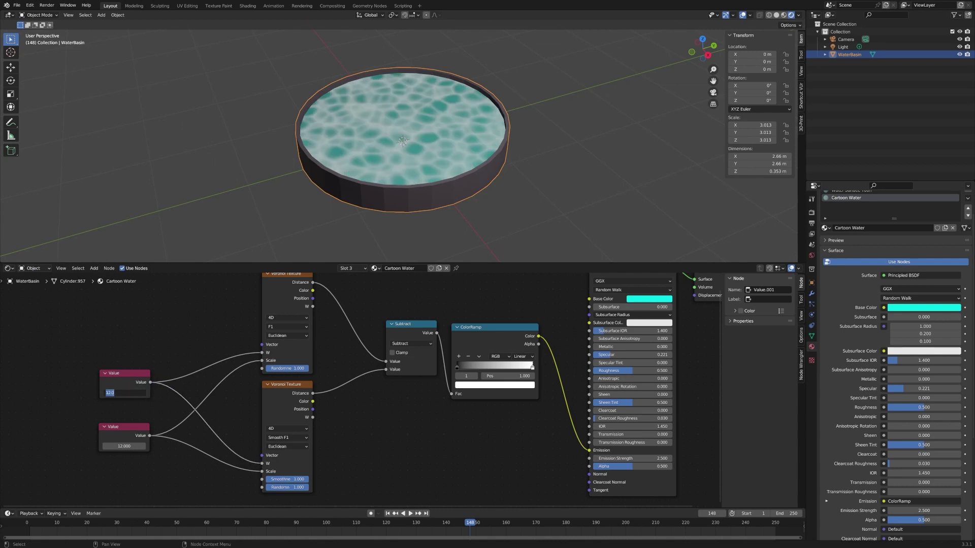
text(0)
key(Return)
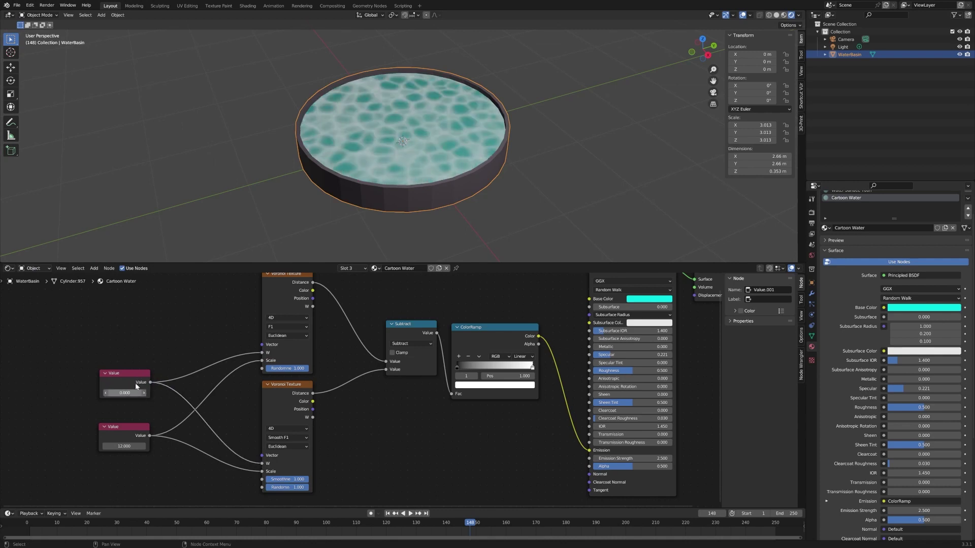
drag(140, 374, 132, 332)
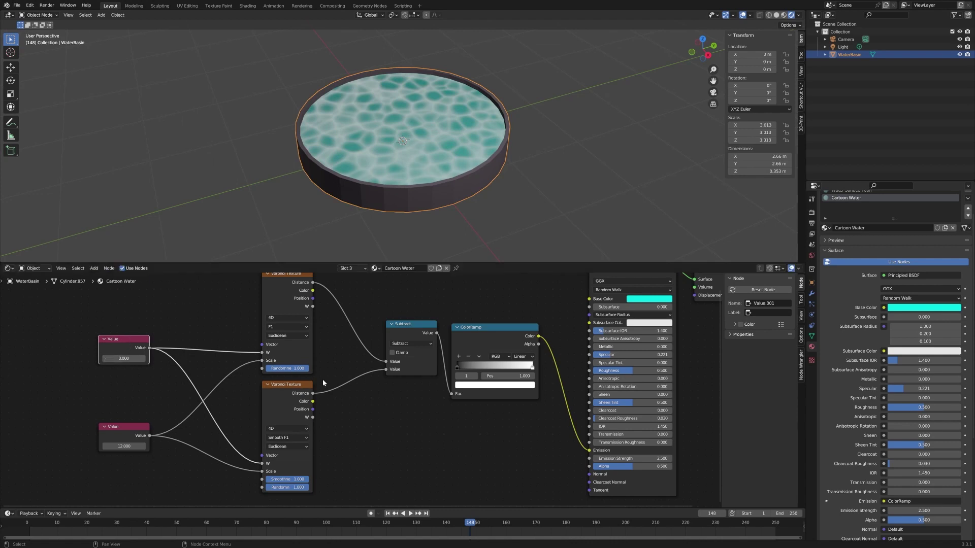
Set the lower Voronoi texture's Smoothness to 0.5 and move the ColorRamp's white stop to about 0.215.
click(351, 470)
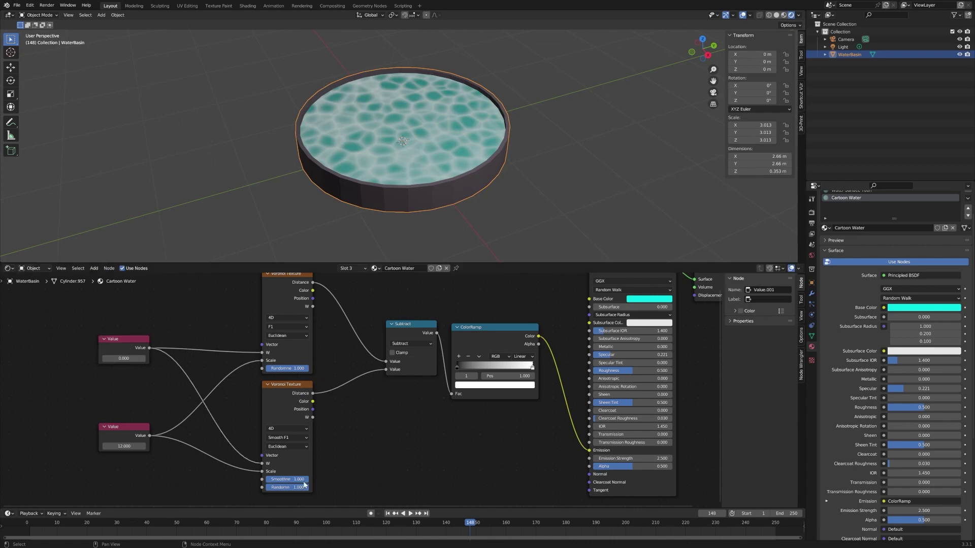
double_click(287, 480)
text(0.5)
key(Return)
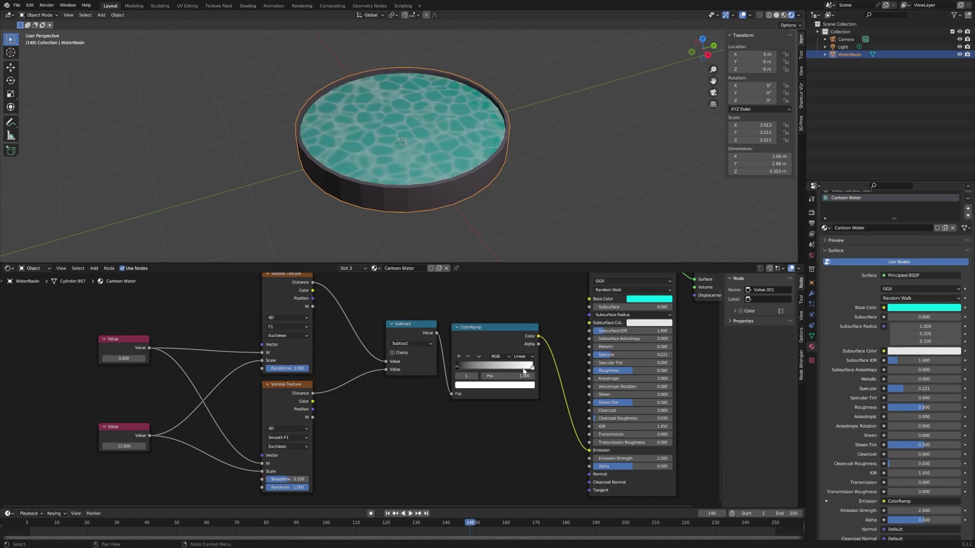
drag(534, 370, 472, 361)
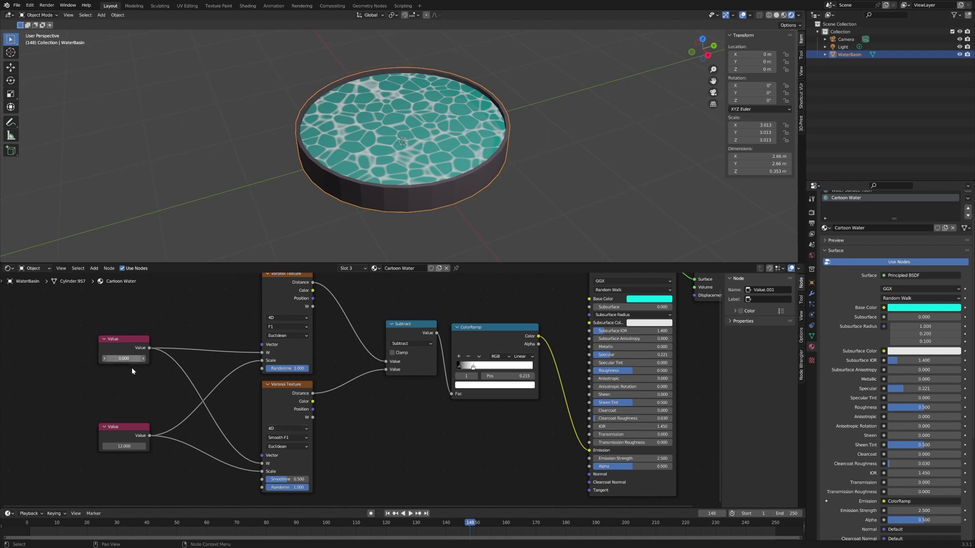
Keyframe the Value node driving the W inputs at 0 on frame 1 and at 1 on frame 250.
click(387, 514)
key(i)
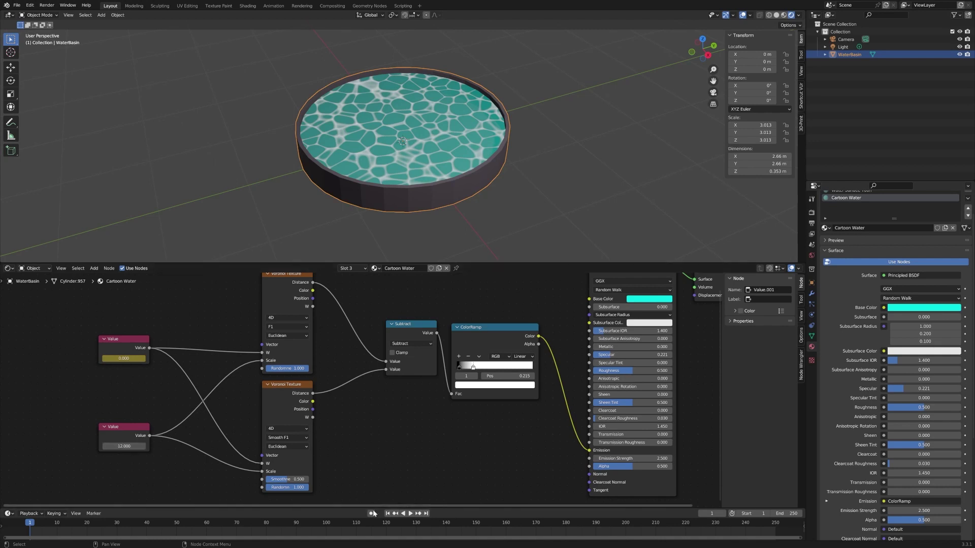
click(427, 514)
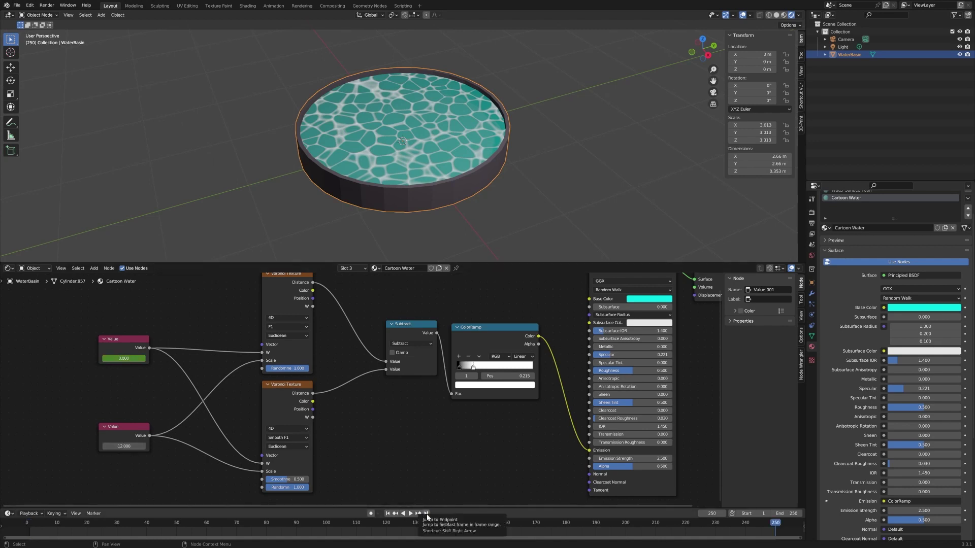
drag(304, 263, 304, 359)
key(i)
click(143, 409)
key(BackSpace)
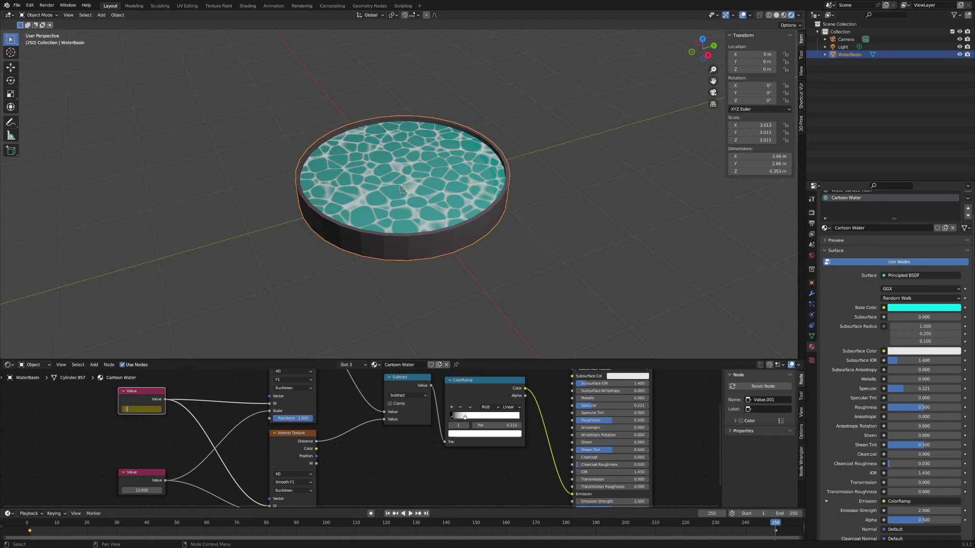
drag(126, 409, 142, 409)
key(i)
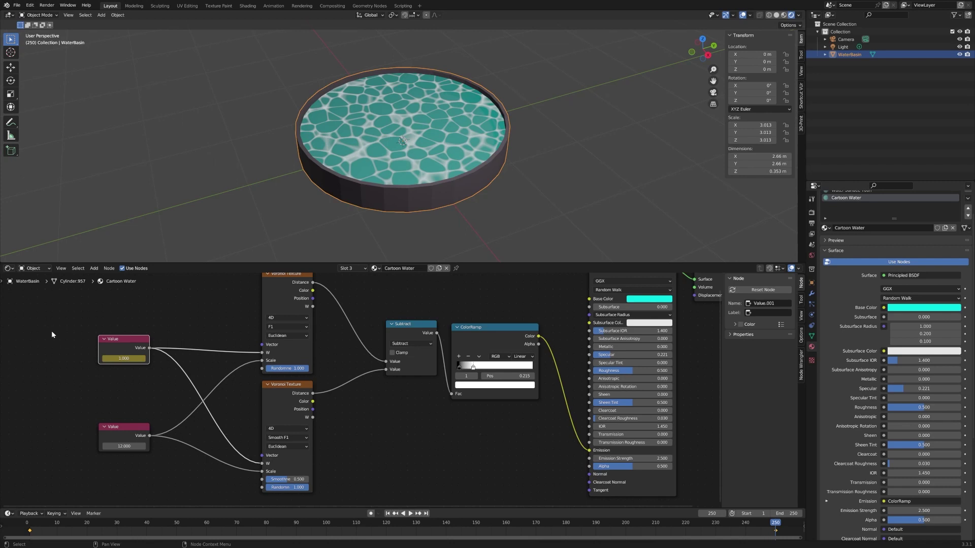
Show the animation curve in the Graph Editor and set the keyframes' interpolation mode to Linear.
click(9, 269)
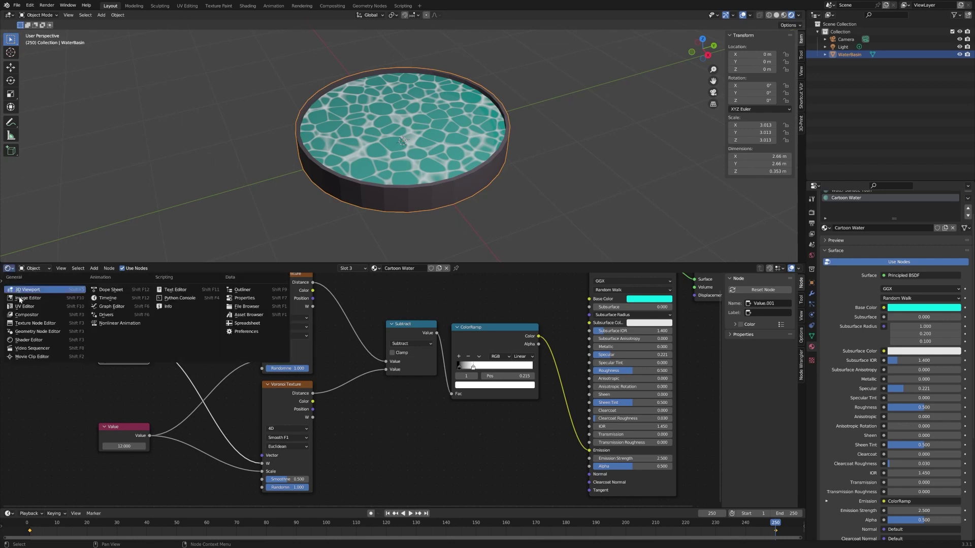
click(123, 307)
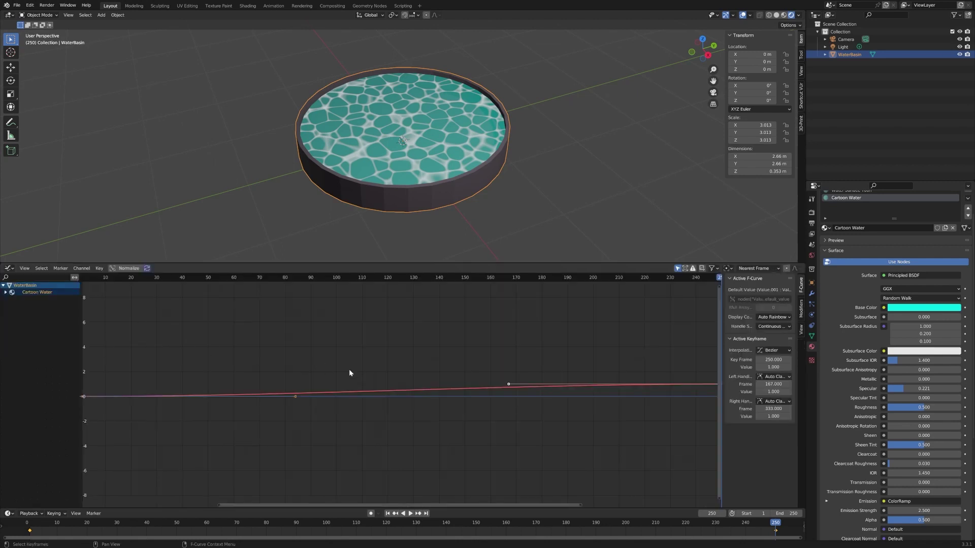
click(101, 270)
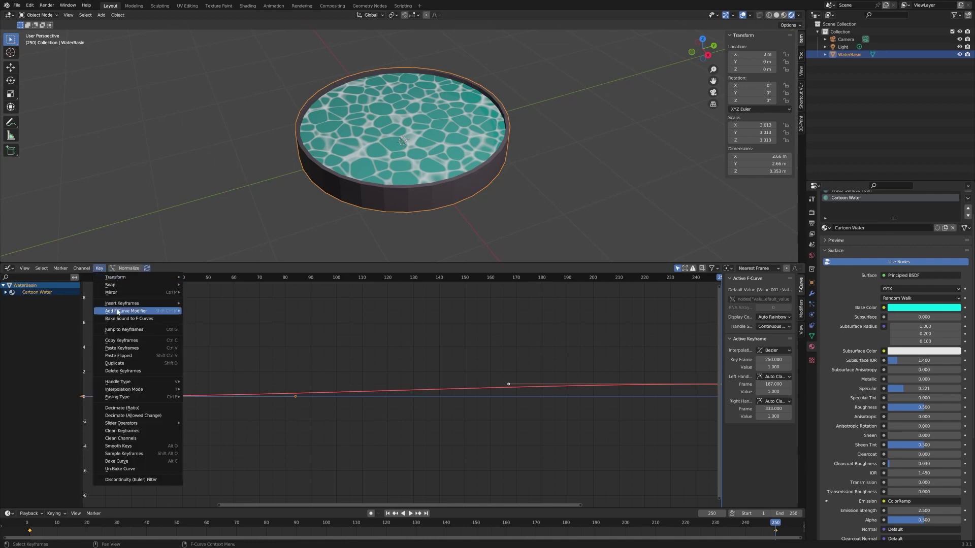
mouse_move(153, 392)
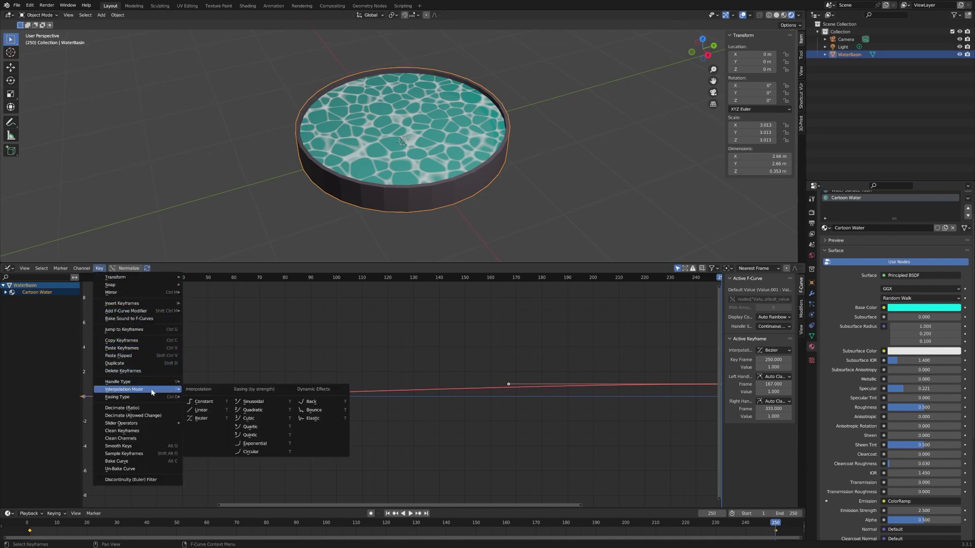
click(209, 410)
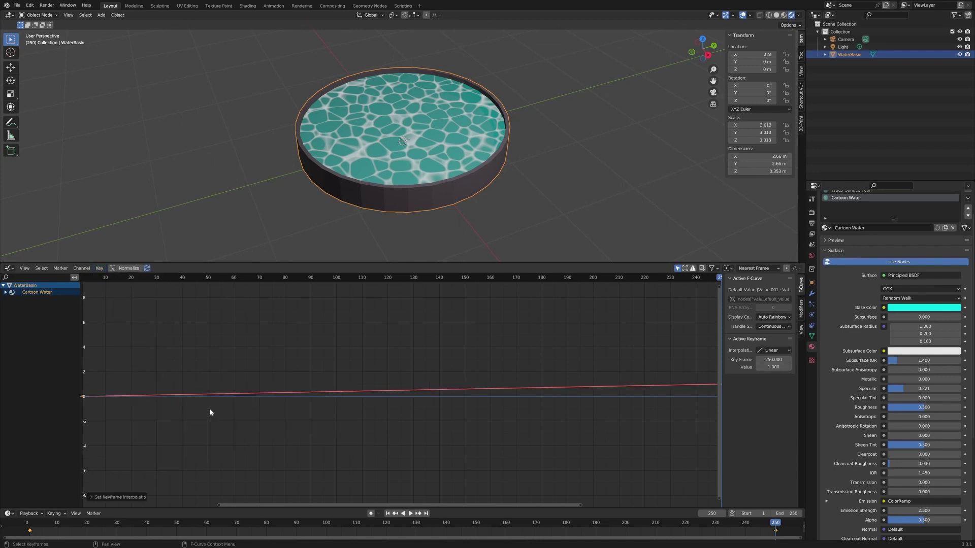
Return to the Shader Editor and play the water animation from frame 1.
click(10, 268)
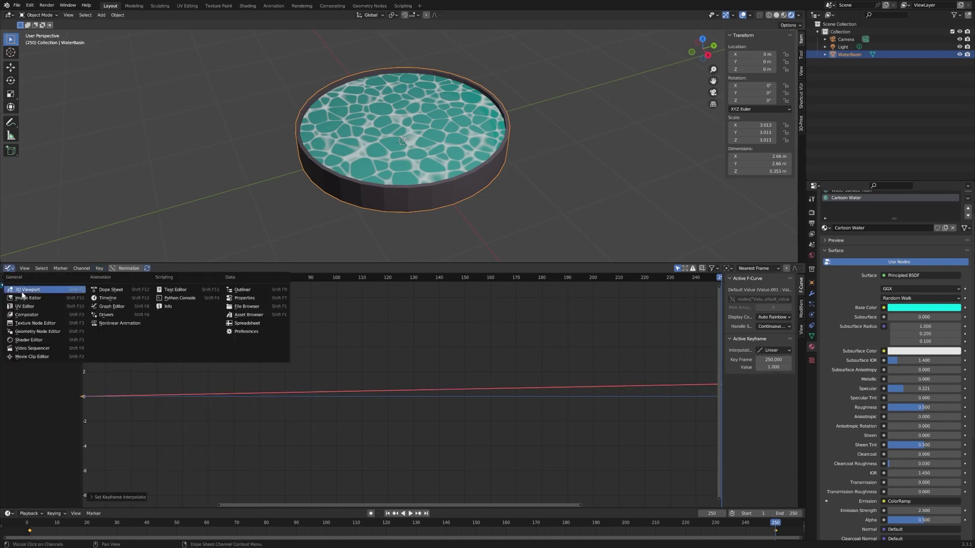
click(50, 343)
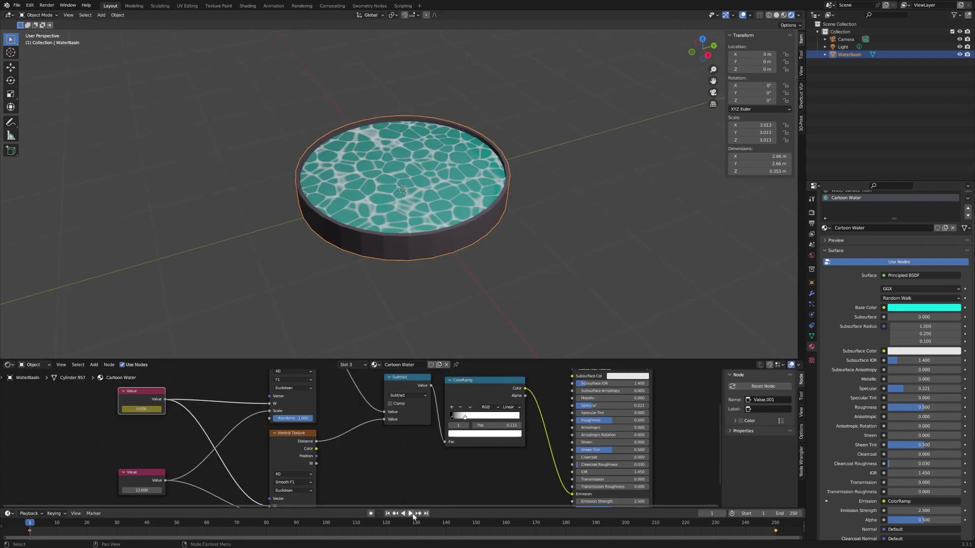
click(411, 514)
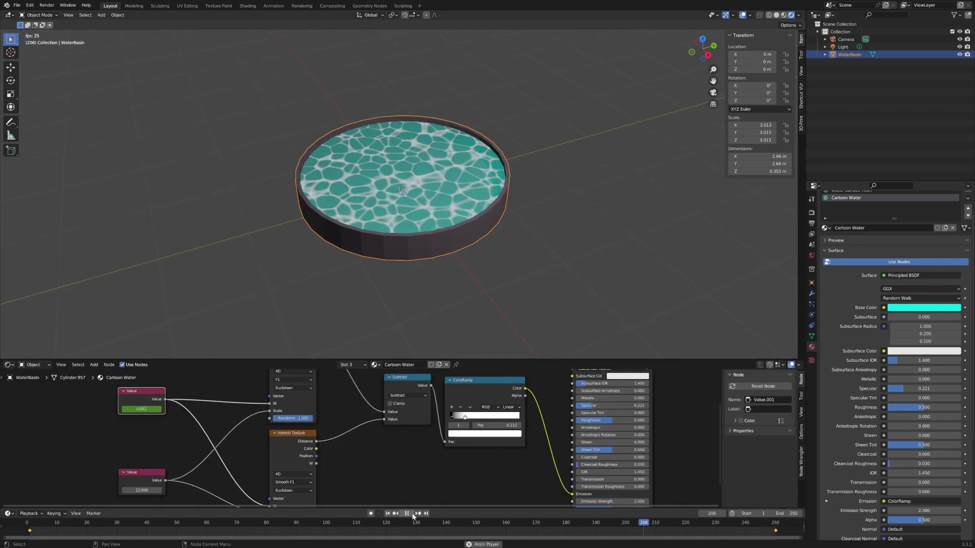